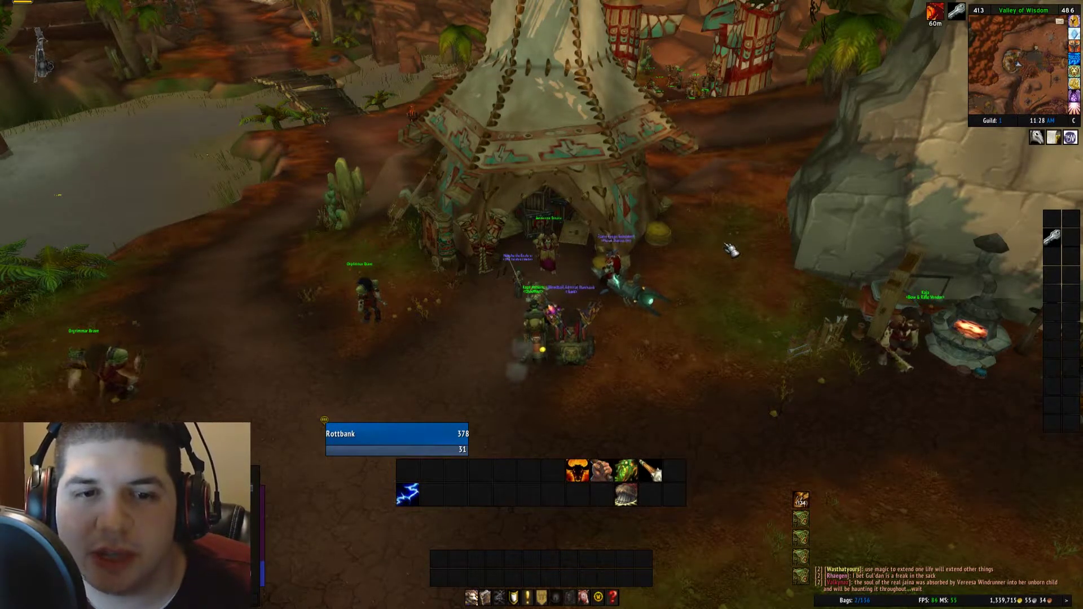
Rotate the camera around the character in Valley of Wisdom and open the bags
{"action": "left_click_drag", "start_coordinate": [725, 235], "coordinate": [725, 239]}
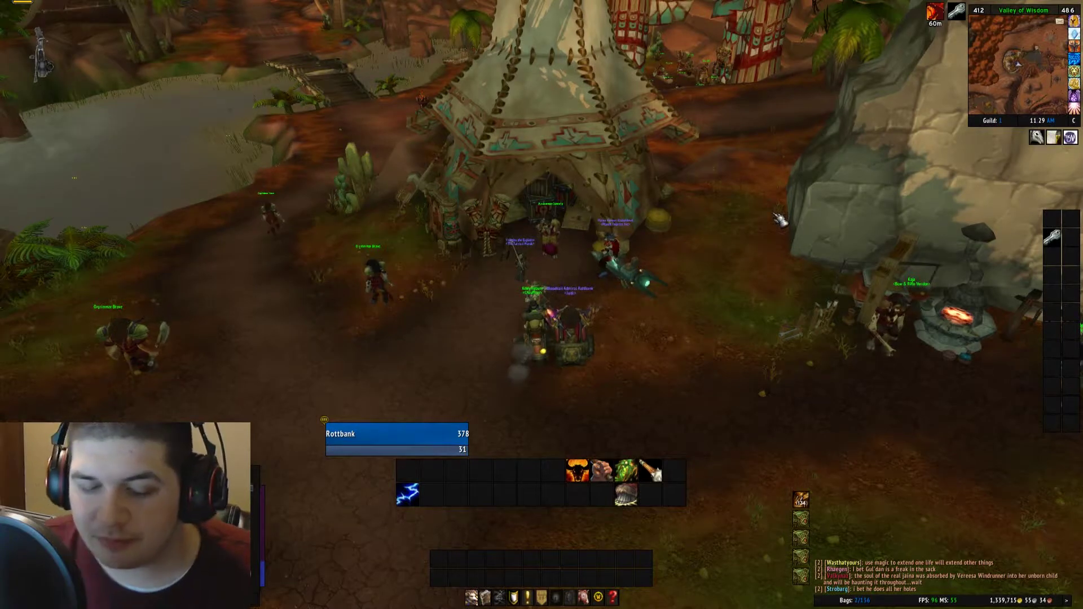
{"action": "key", "text": "b"}
{"action": "mouse_move", "coordinate": [833, 240]}
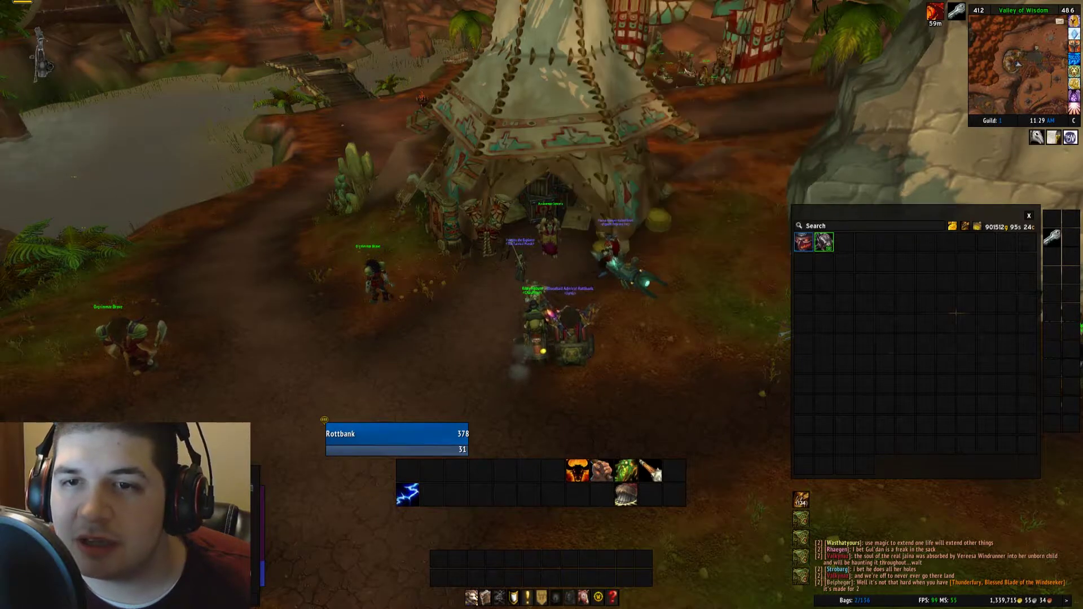
Open TSM's Custom Price Sources, view the mankind formula, then return to the new-source page
{"action": "left_click", "coordinate": [1070, 137]}
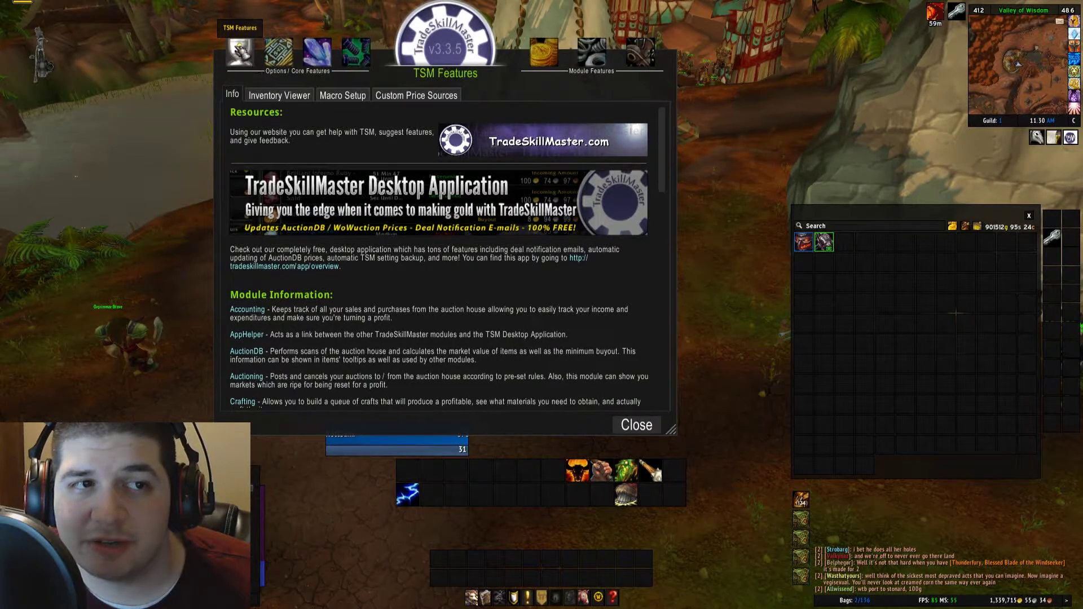
{"action": "left_click", "coordinate": [418, 95]}
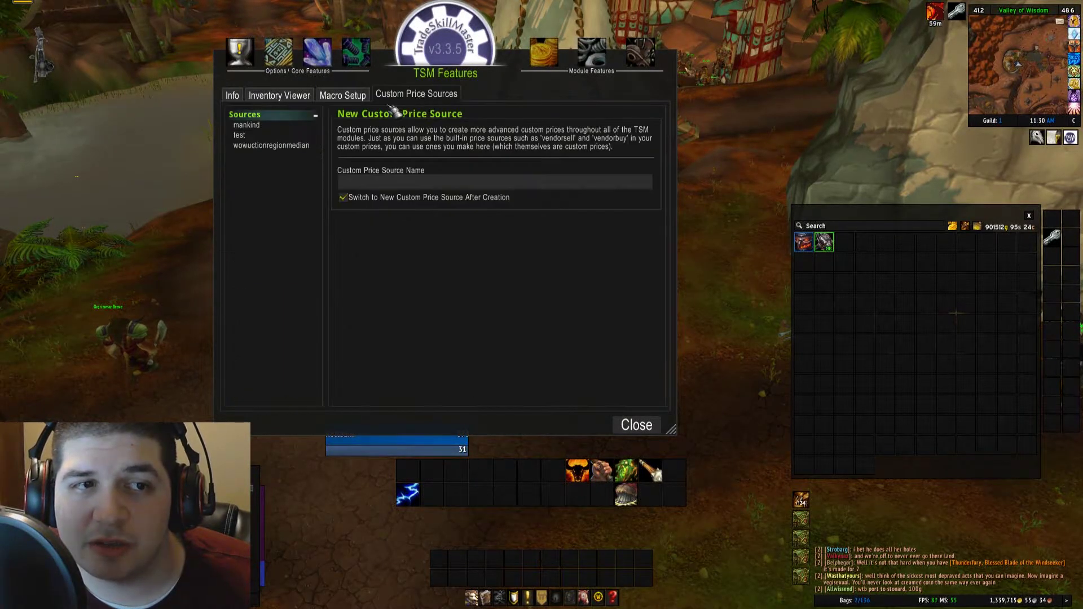
{"action": "left_click", "coordinate": [282, 132]}
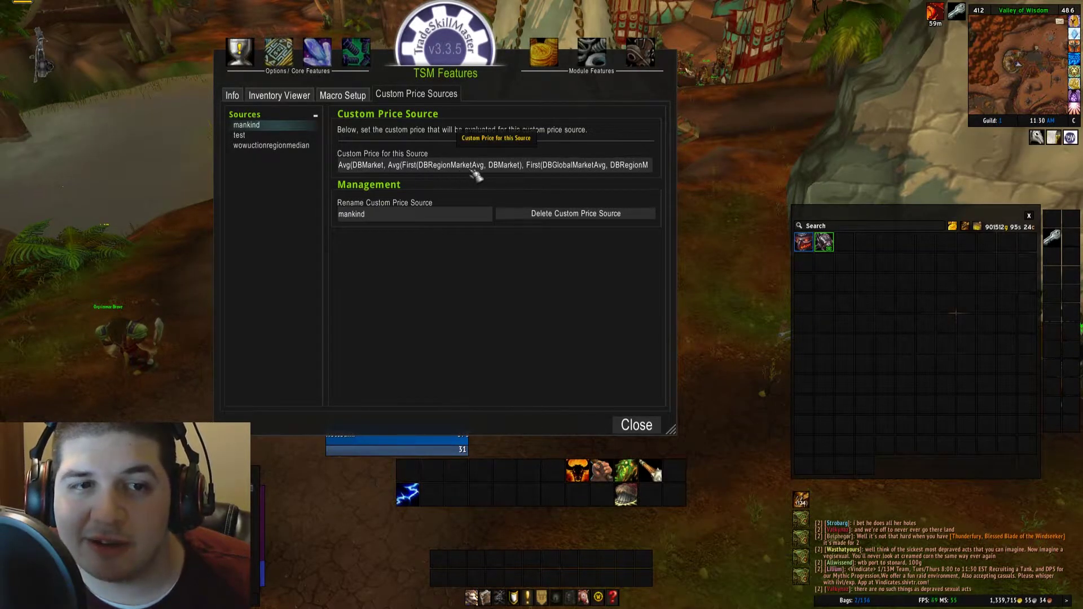
{"action": "left_click", "coordinate": [257, 117]}
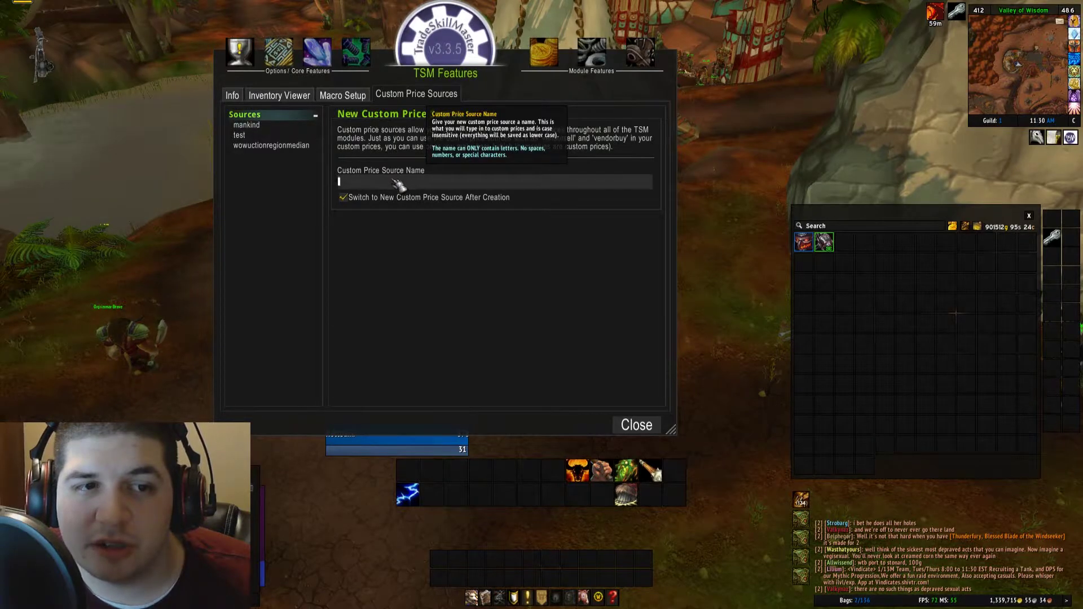
Select the test source and start rewriting its custom price as Avg(DbMarket, DbRegion…
{"action": "left_click", "coordinate": [259, 135]}
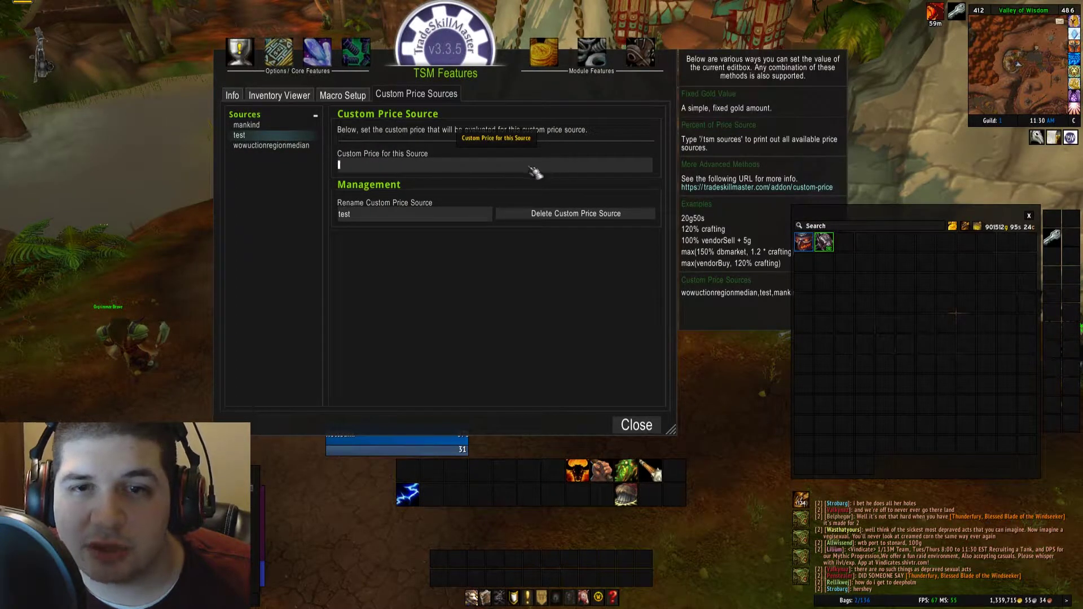
{"action": "left_click_drag", "start_coordinate": [472, 74], "coordinate": [418, 70]}
{"action": "left_click", "coordinate": [403, 161]}
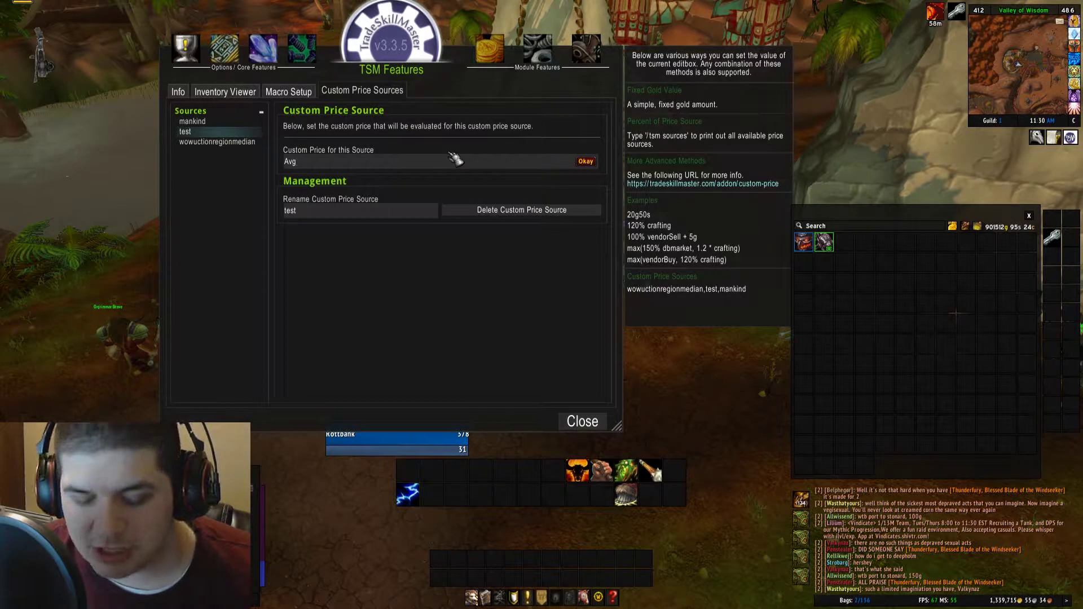
{"action": "type", "text": ")"}
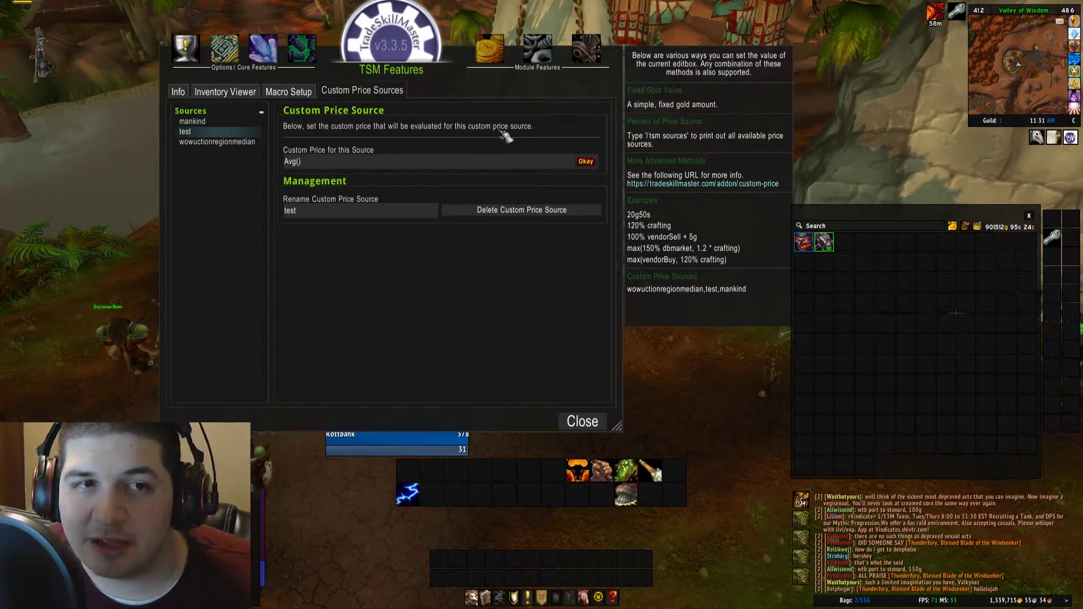
{"action": "mouse_move", "coordinate": [825, 242]}
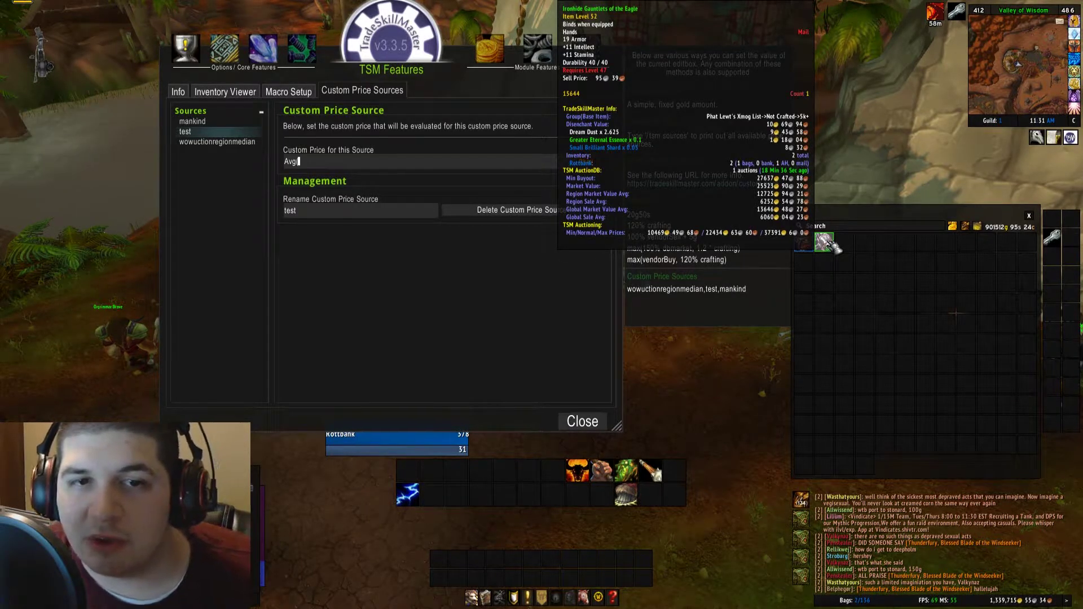
{"action": "type", "text": "()"}
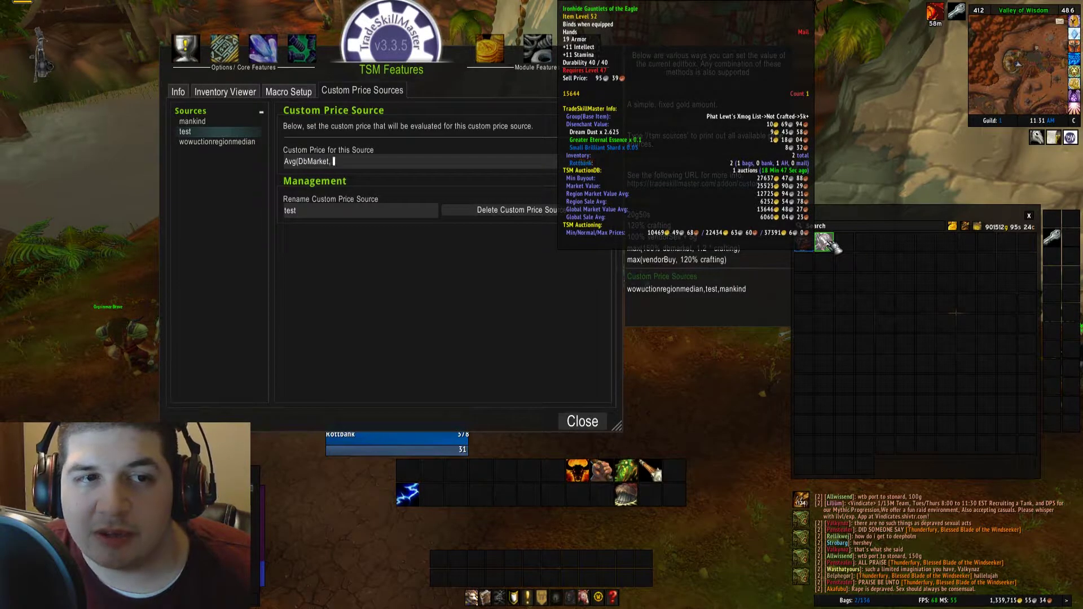
{"action": "key", "text": "BackSpace"}
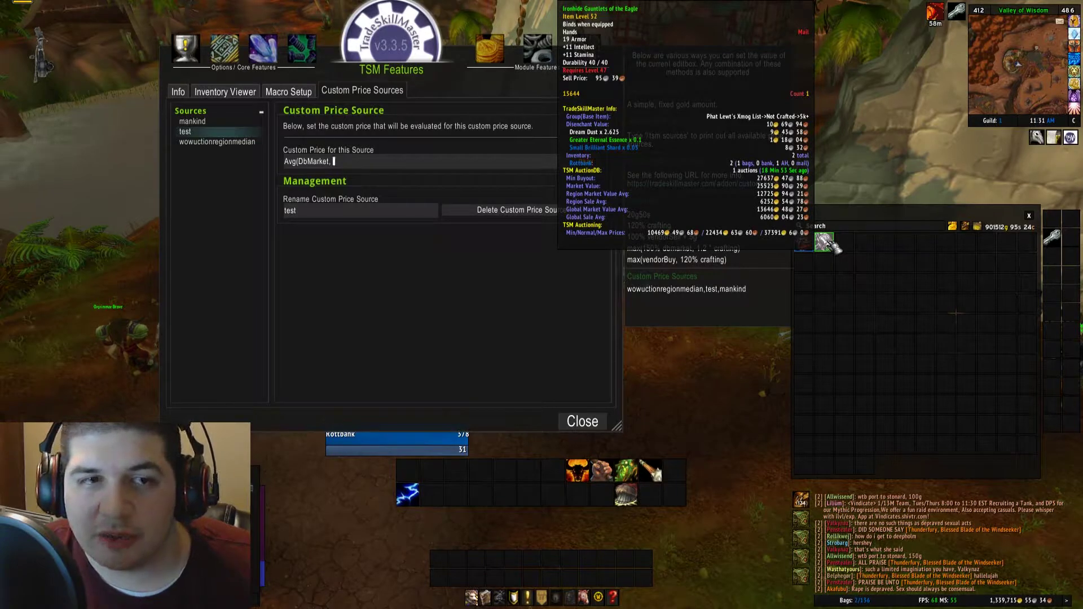
{"action": "type", "text": "Db"}
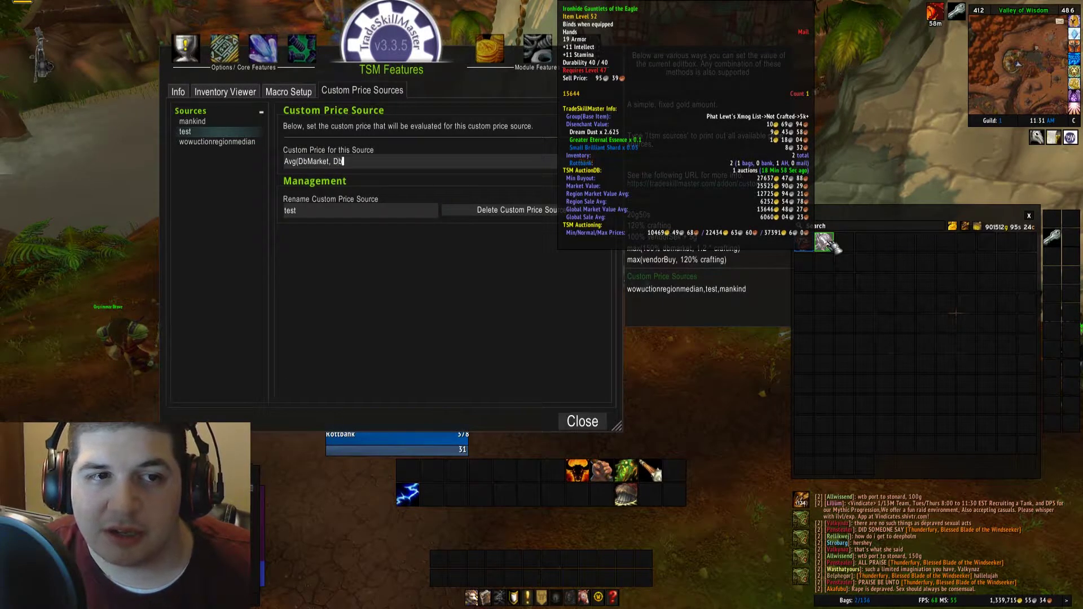
{"action": "type", "text": "Region)"}
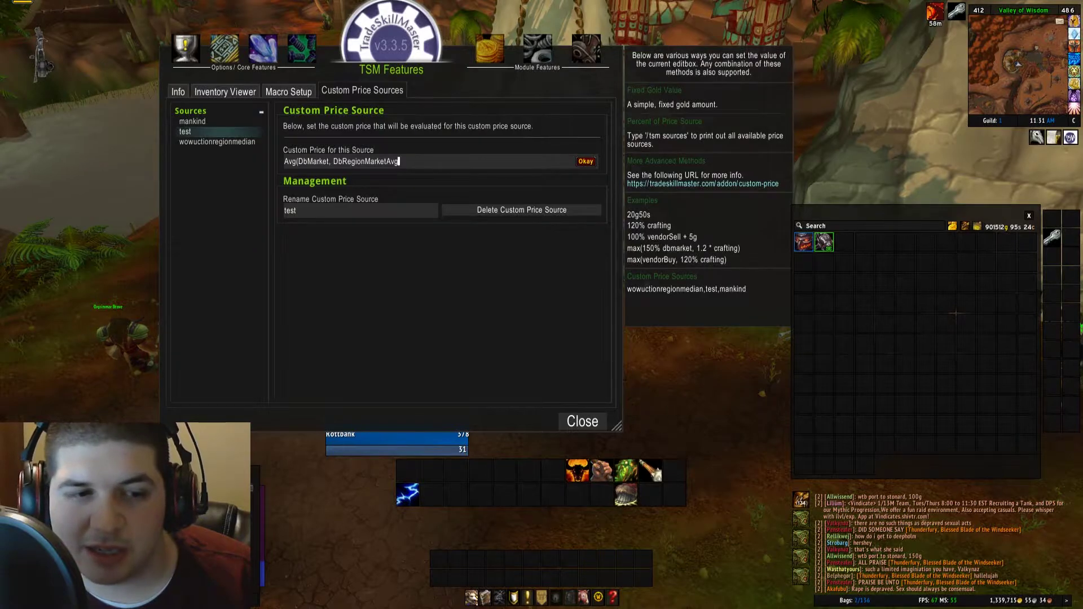
Close the TSM window and scroll through the /tsm sources list in chat
{"action": "left_click", "coordinate": [584, 424]}
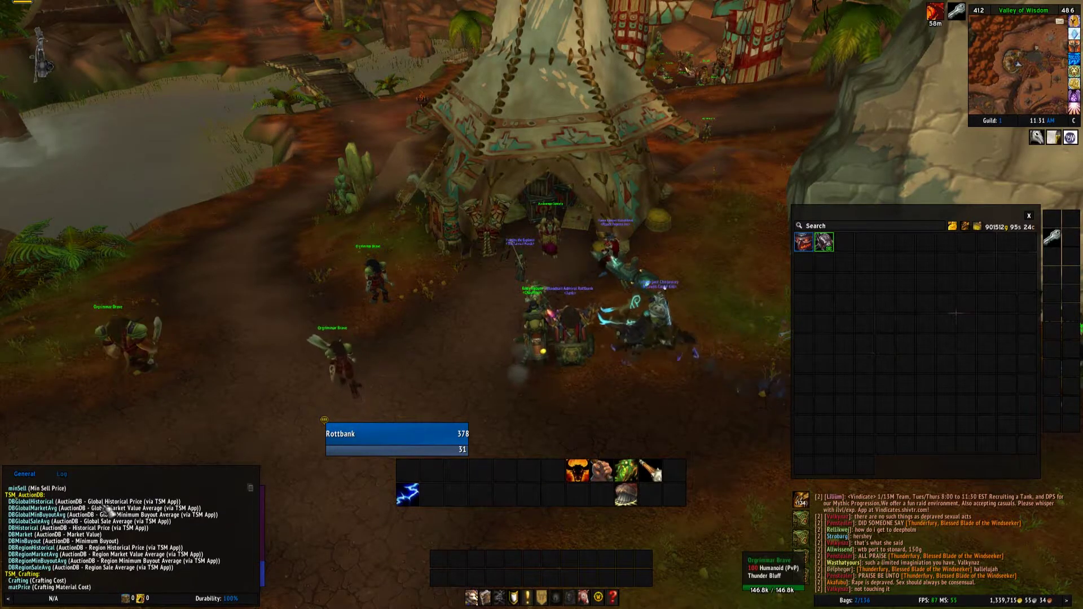
{"action": "scroll", "coordinate": [135, 541], "scroll_direction": "up", "scroll_amount": 5}
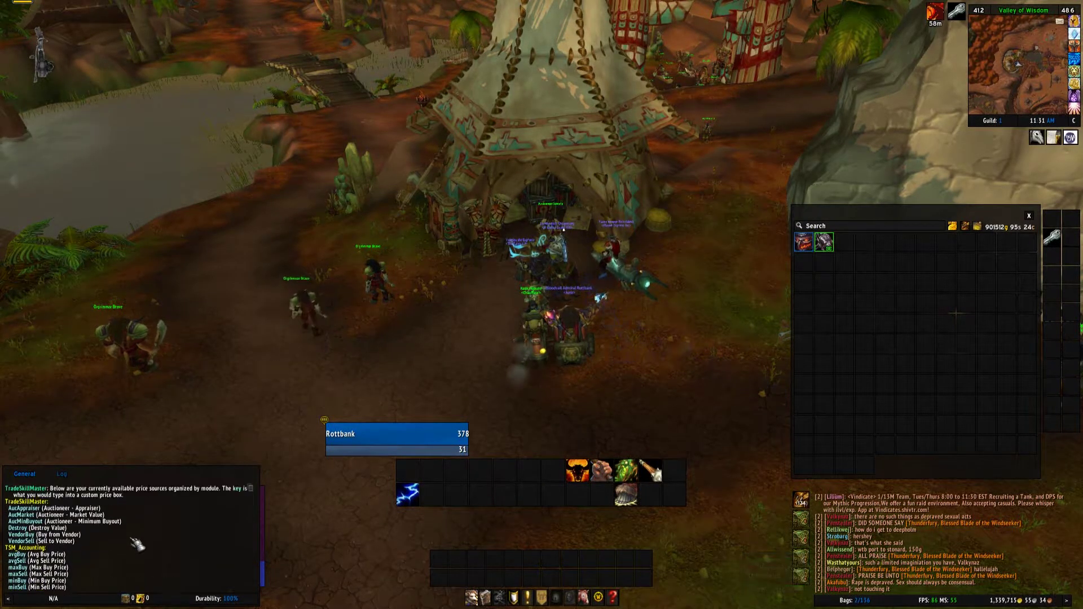
{"action": "scroll", "coordinate": [124, 520], "scroll_direction": "down", "scroll_amount": 5}
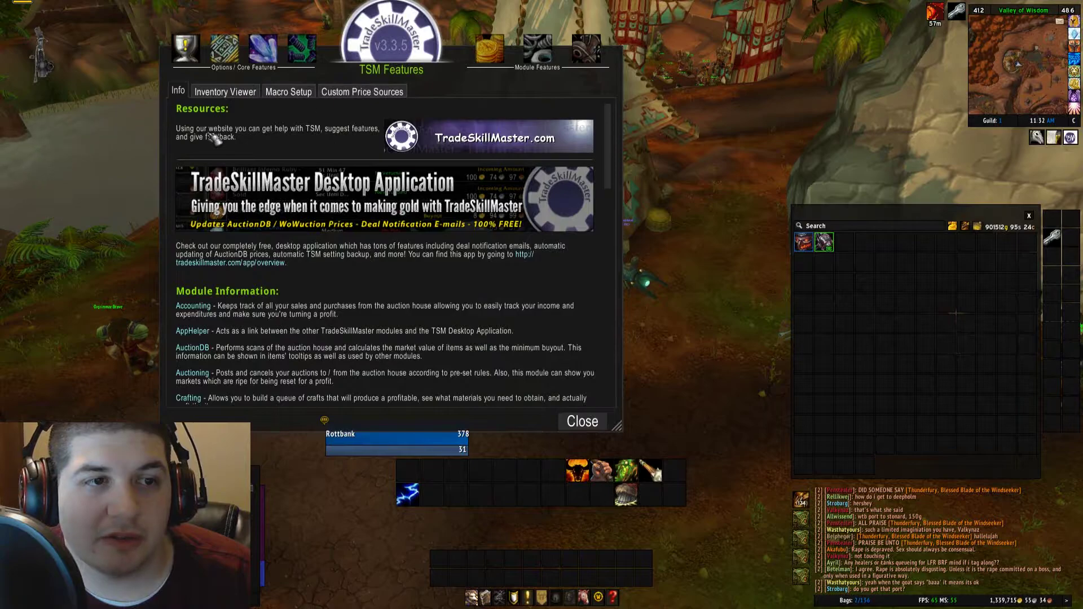
Retype test's custom price as Avg(DbMarket, DbRegionMarketAvg, DbRegionSaleAvg, DbGlobalMarketAvg, DbGlobalSaleAvg
{"action": "left_click", "coordinate": [345, 91]}
{"action": "left_click", "coordinate": [216, 134]}
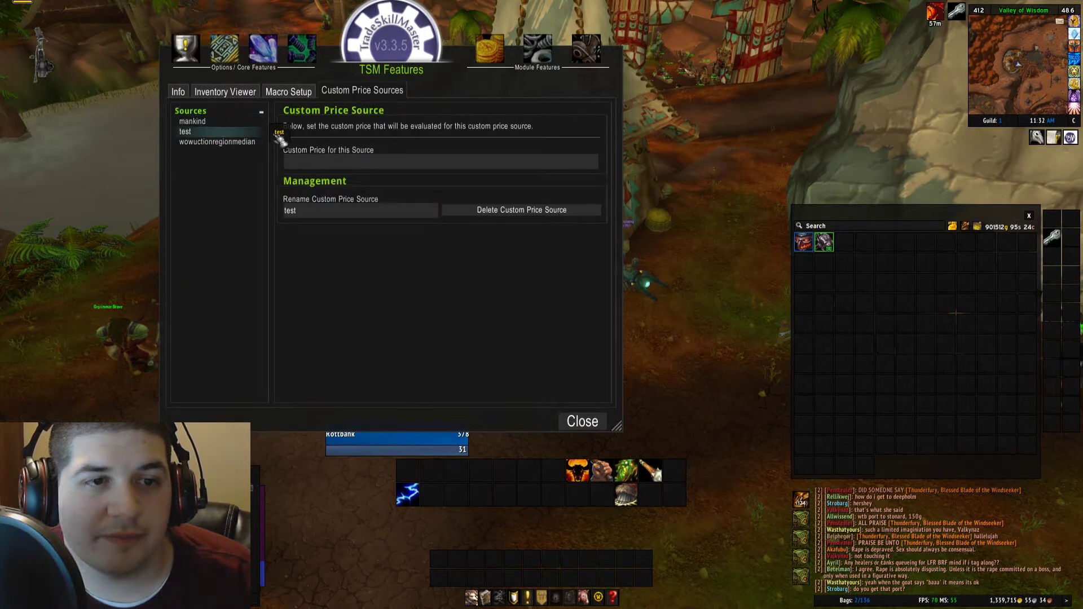
{"action": "left_click", "coordinate": [450, 155]}
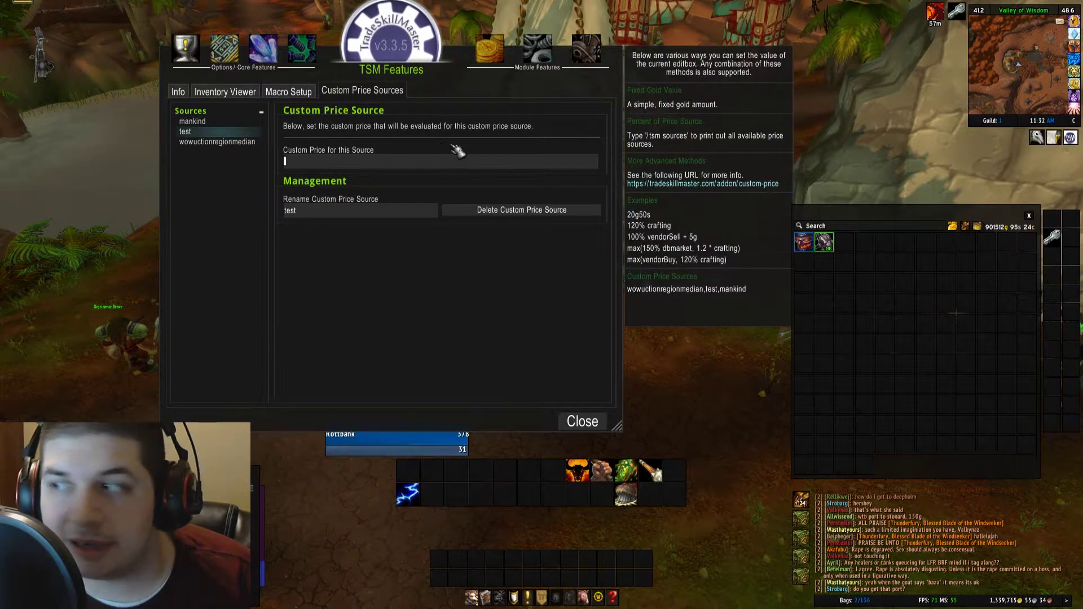
{"action": "type", "text": "Avg("}
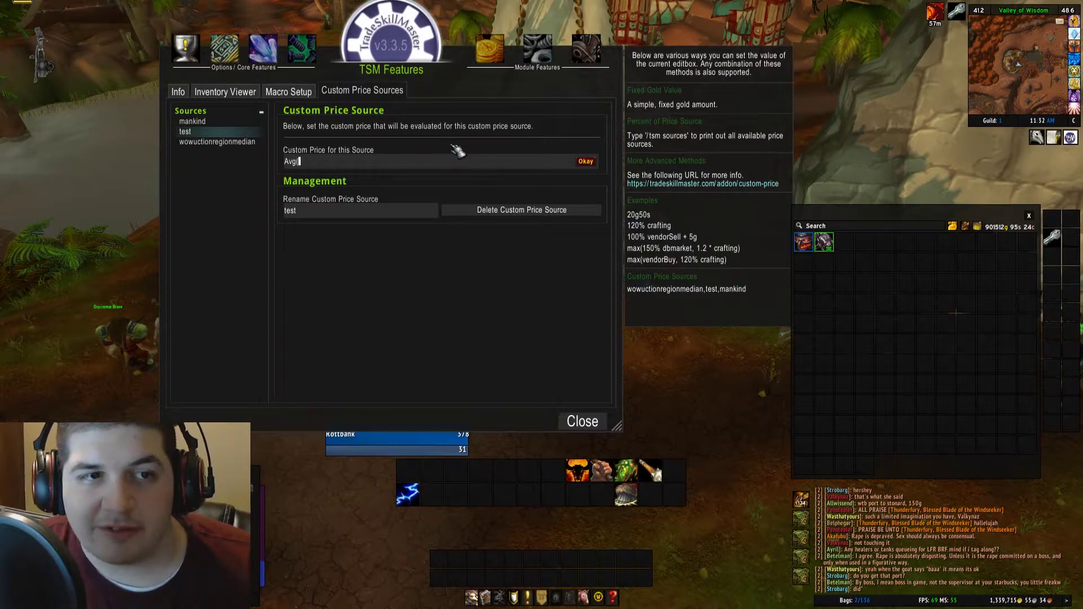
{"action": "type", "text": "DbMarket, "}
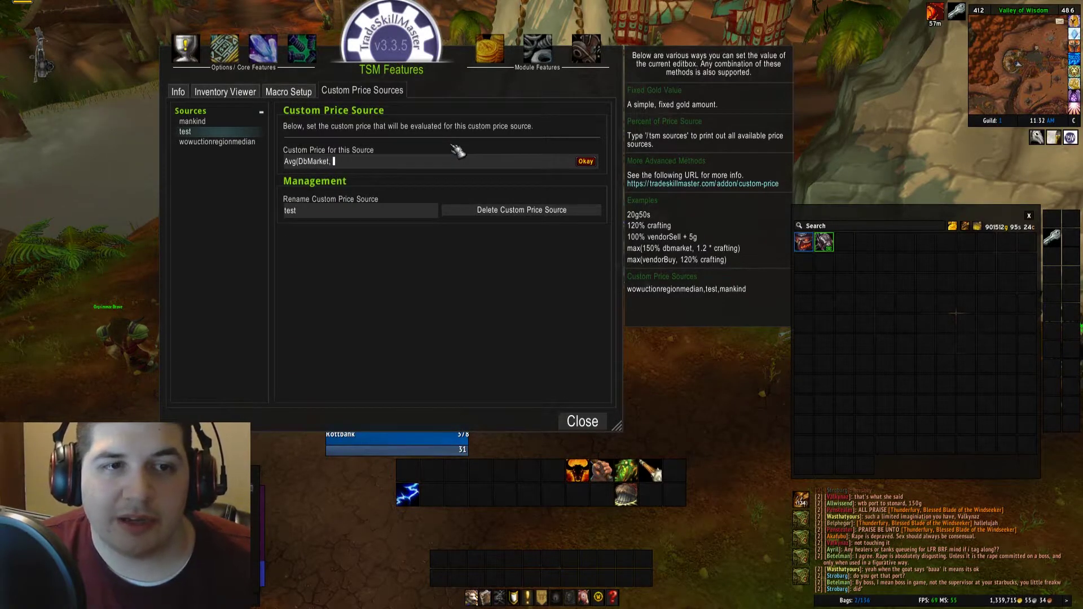
{"action": "type", "text": "DbR"}
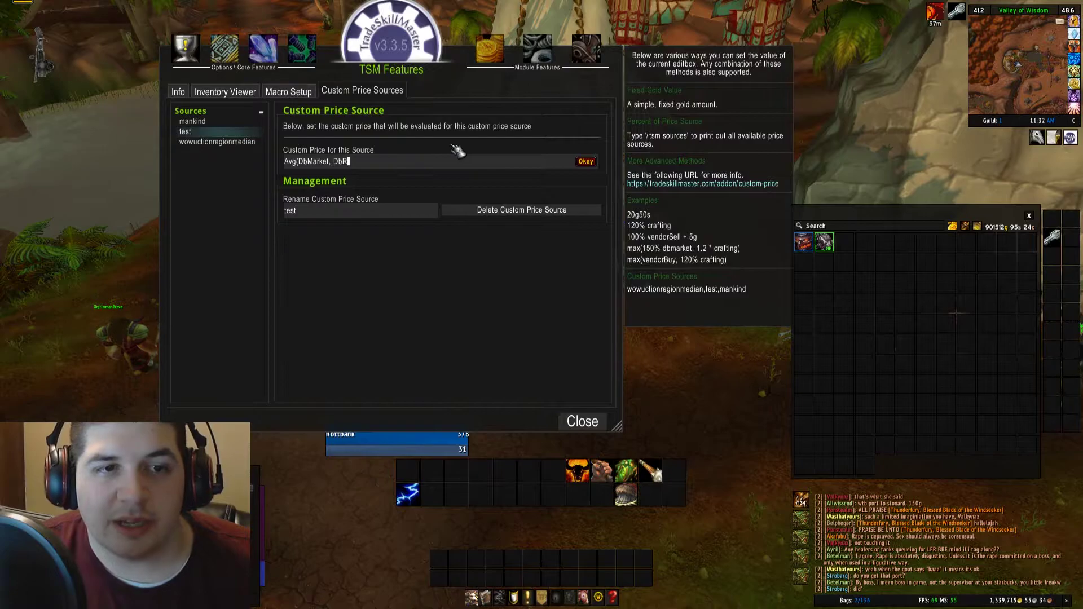
{"action": "type", "text": "egionMarketA"}
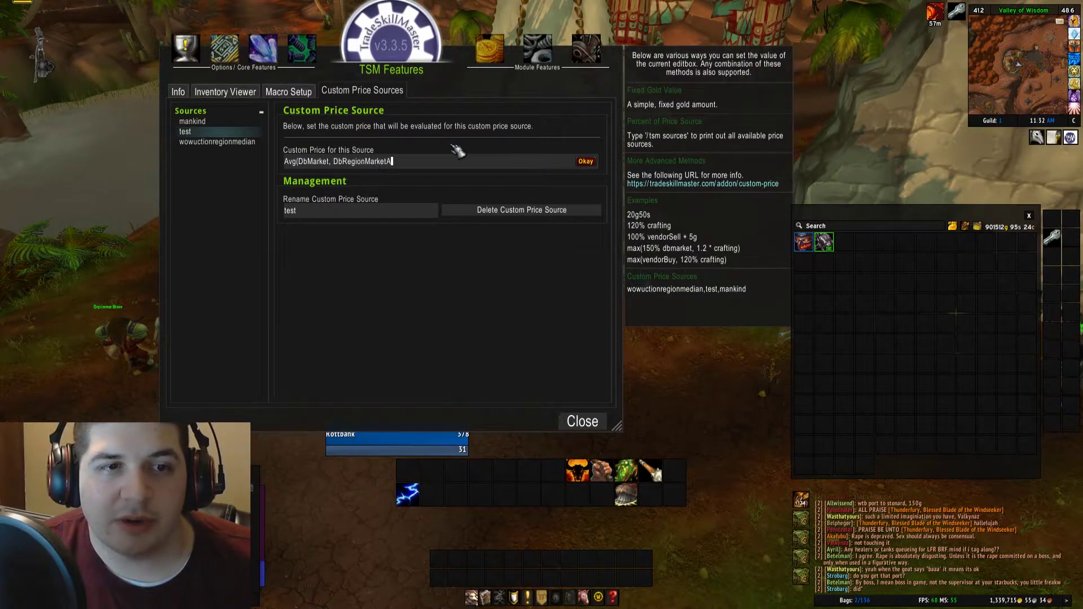
{"action": "type", "text": "vg,"}
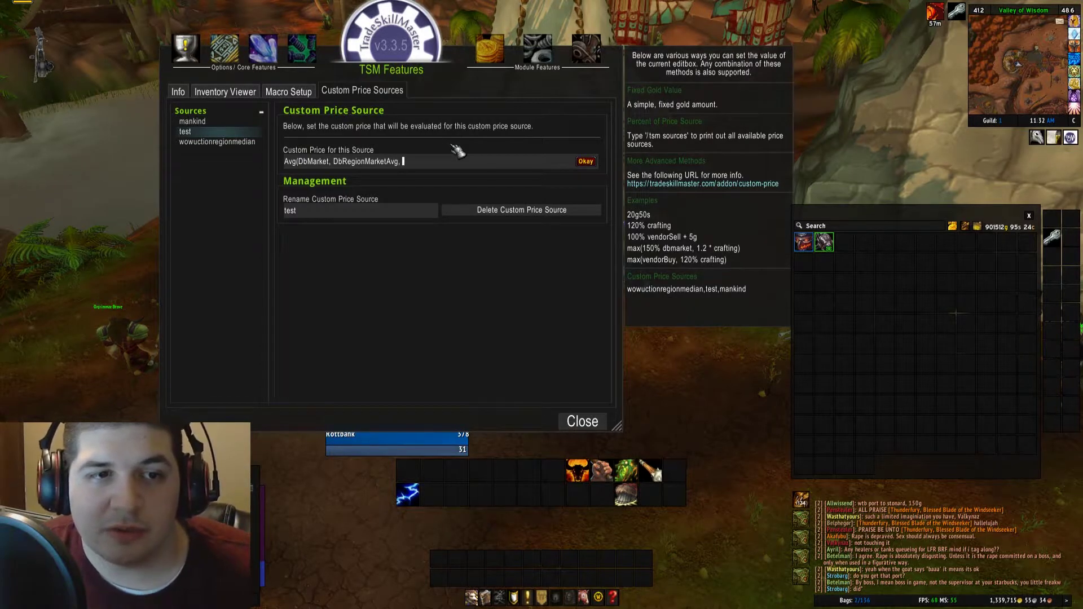
{"action": "type", "text": " DbR"}
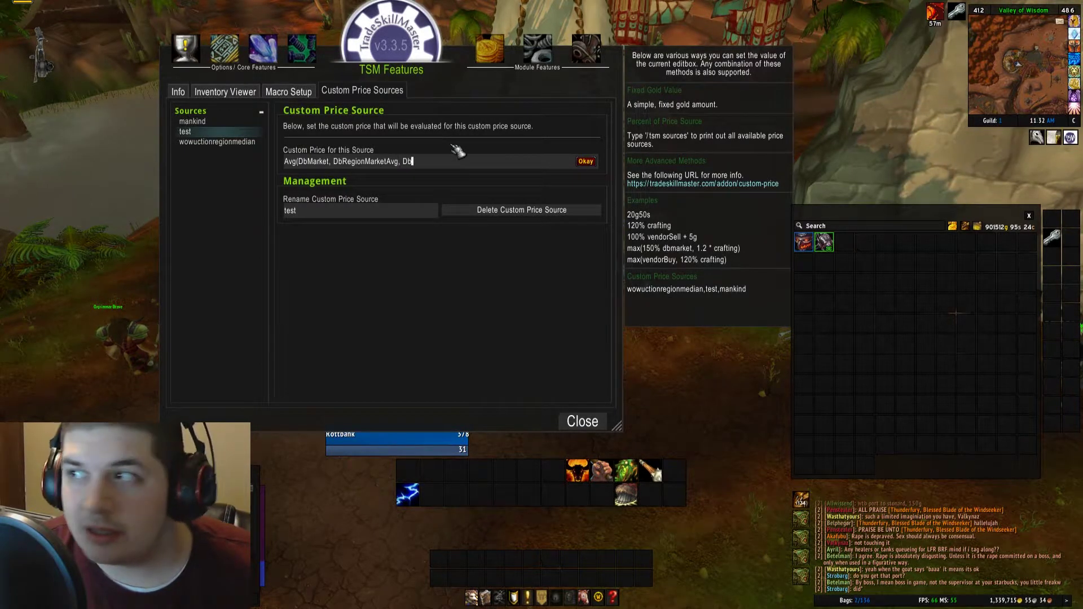
{"action": "type", "text": "egionSaleAvg"}
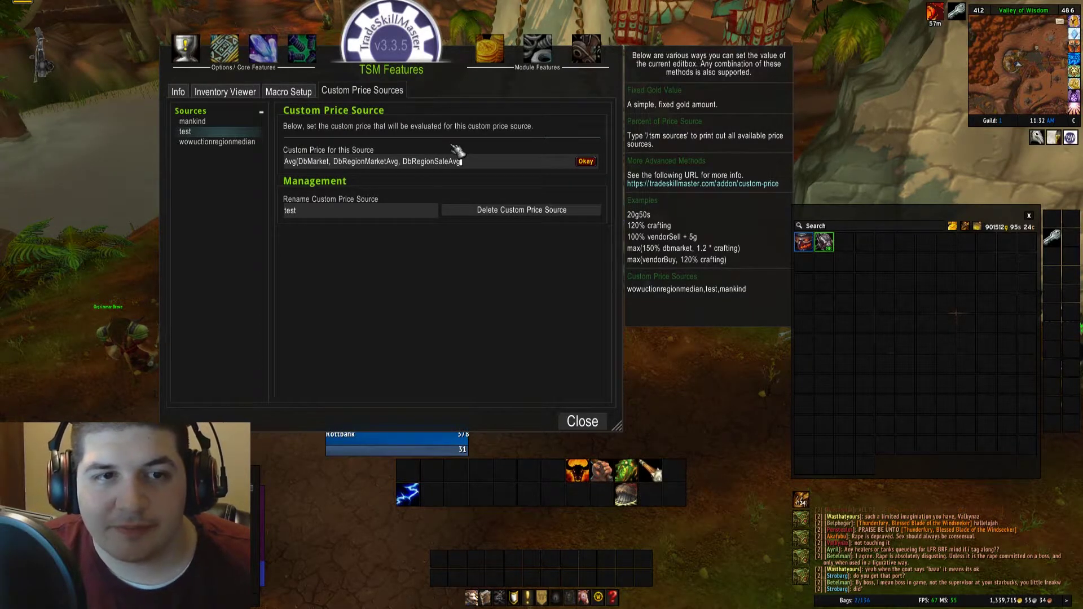
{"action": "type", "text": ", Db"}
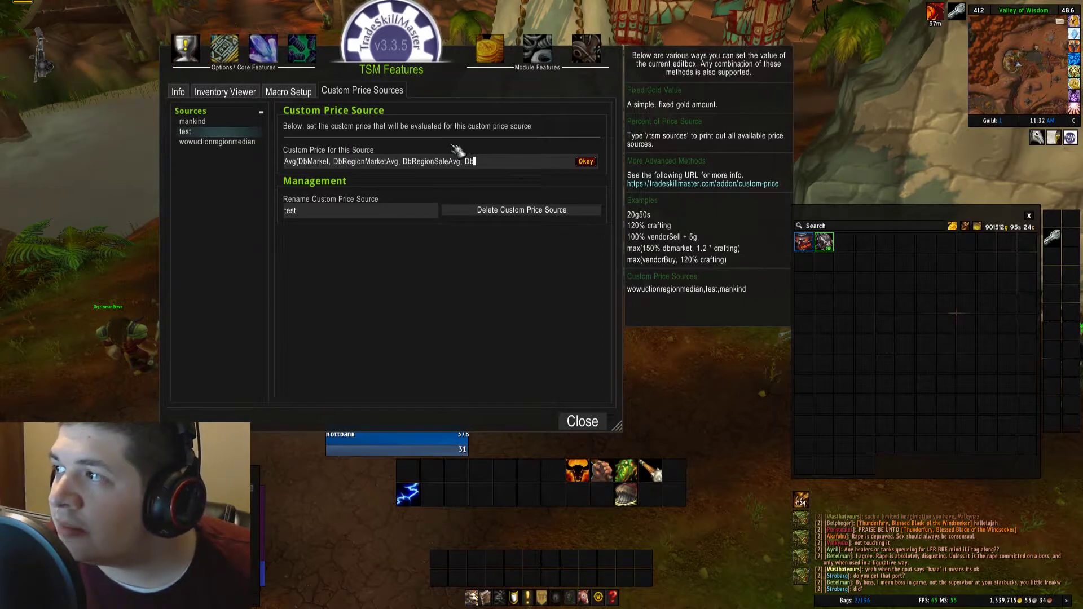
{"action": "type", "text": "GlobalMarketAvg"}
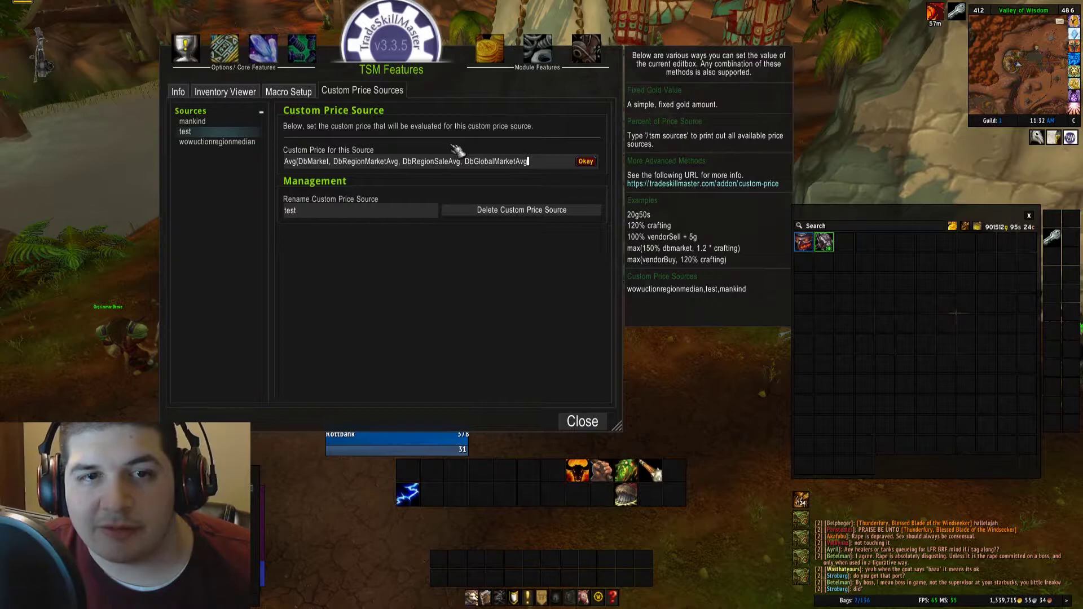
{"action": "type", "text": ", DbGloba"}
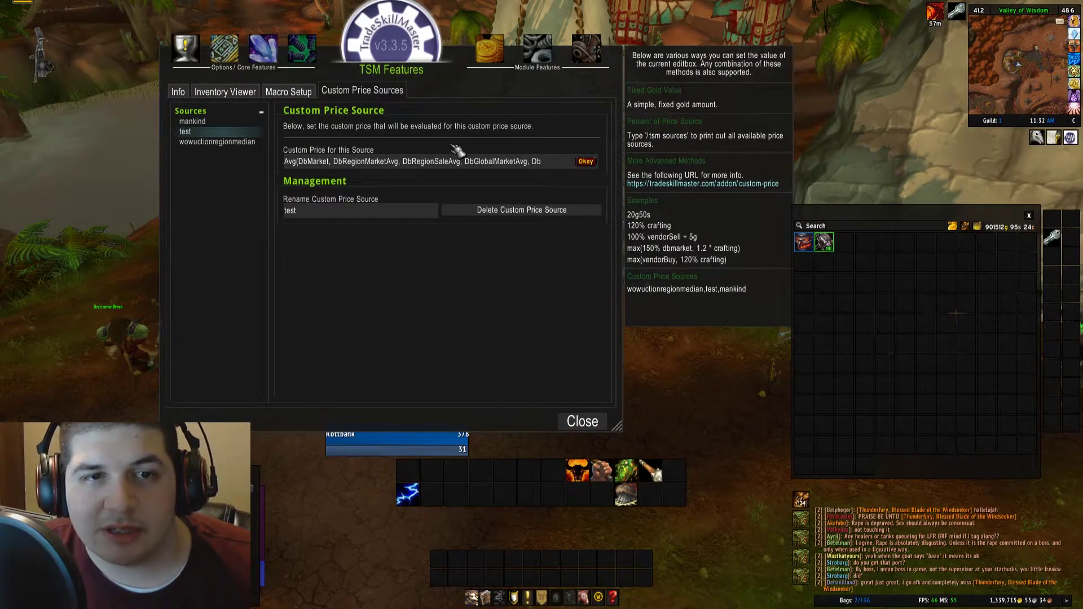
{"action": "type", "text": "lSaleAvg"}
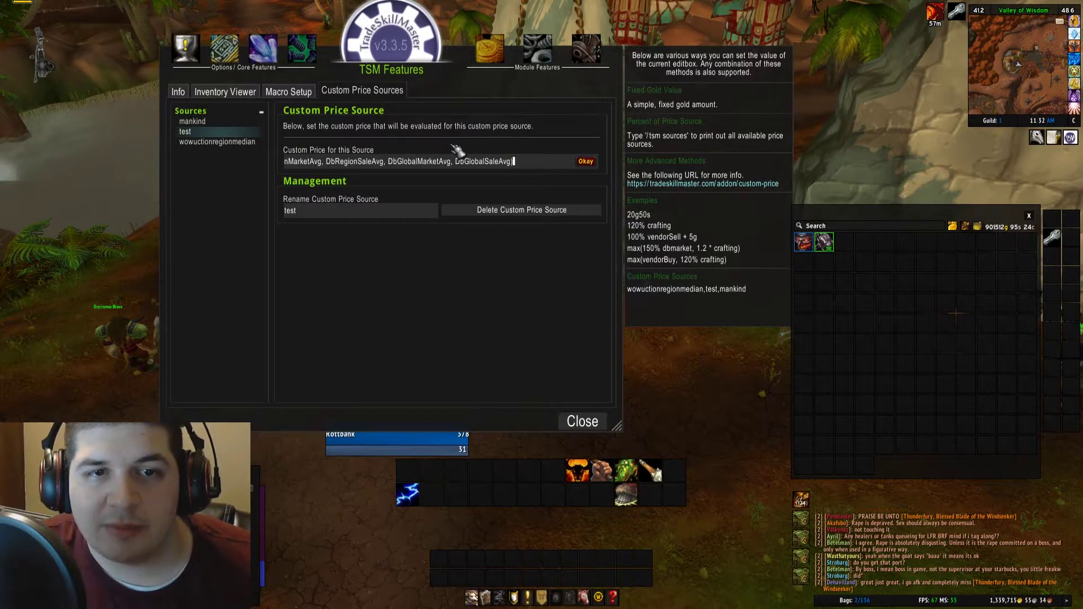
{"action": "type", "text": ")"}
Commit the finished test formula and check a bag item's TSM tooltip
{"action": "key", "text": "Return"}
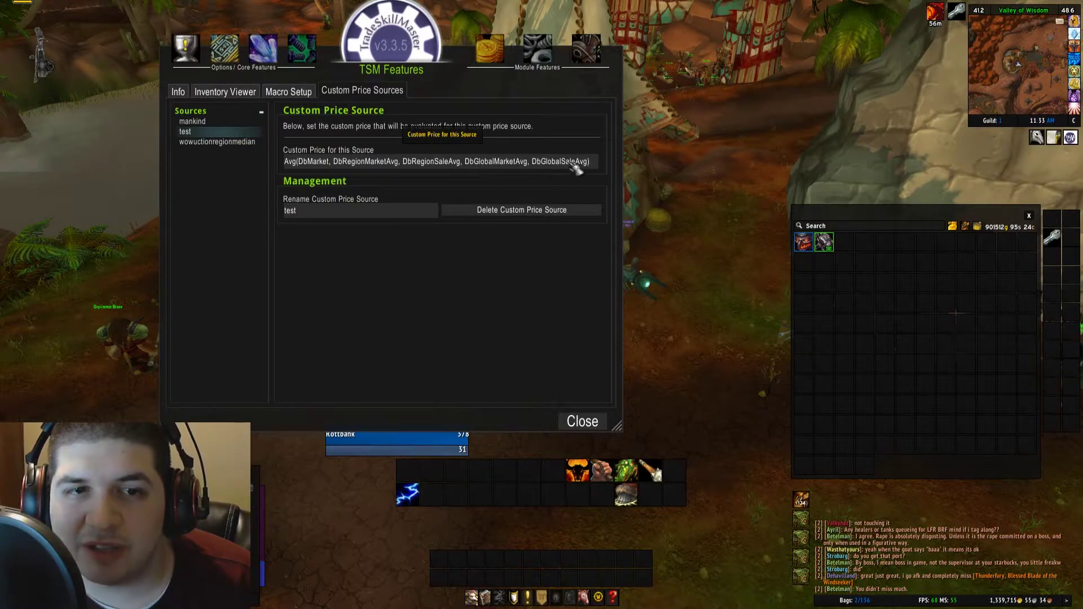
{"action": "mouse_move", "coordinate": [826, 241]}
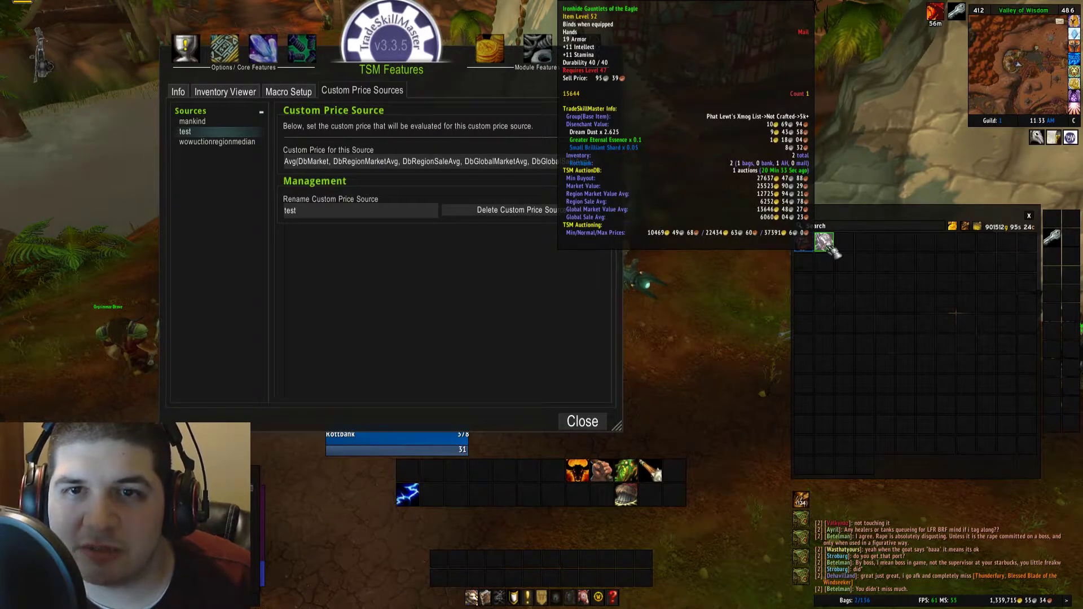